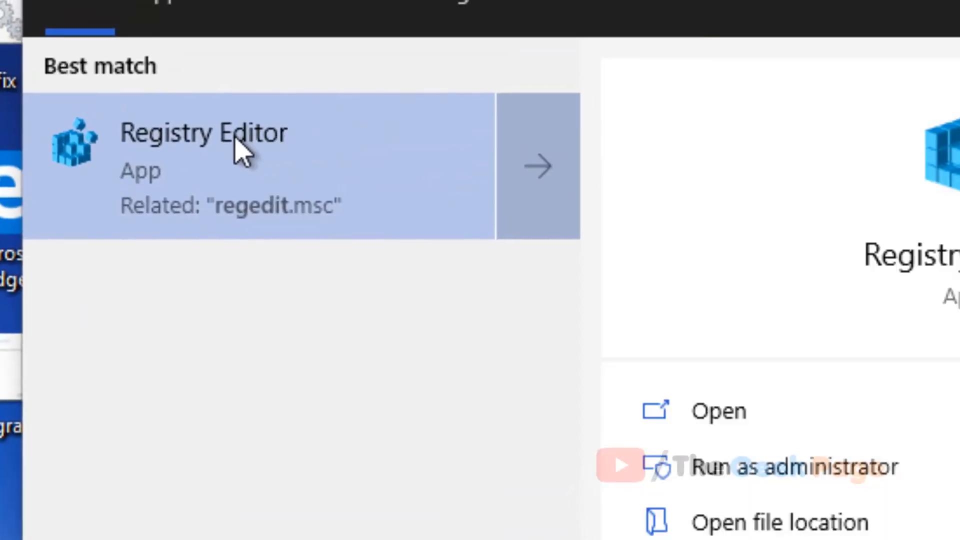
Launch Registry Editor from the regedit search result and allow it via UAC.
click(240, 150)
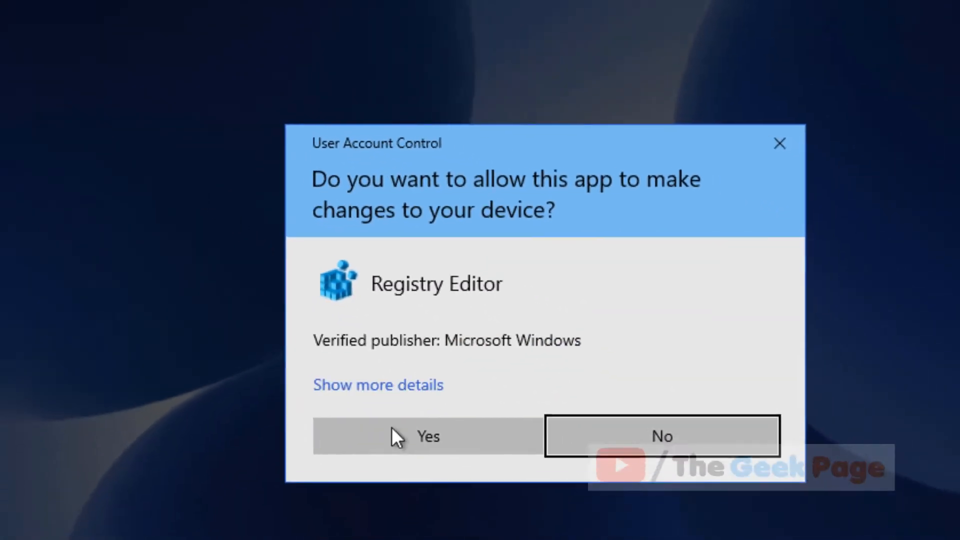
click(396, 441)
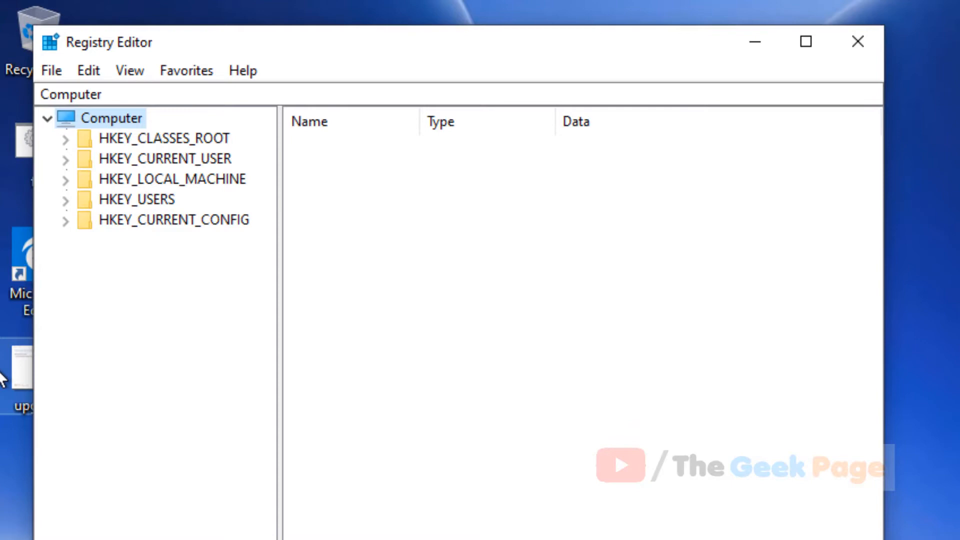
Expand HKEY_LOCAL_MACHINE, SYSTEM and CurrentControlSet in the registry tree.
click(170, 180)
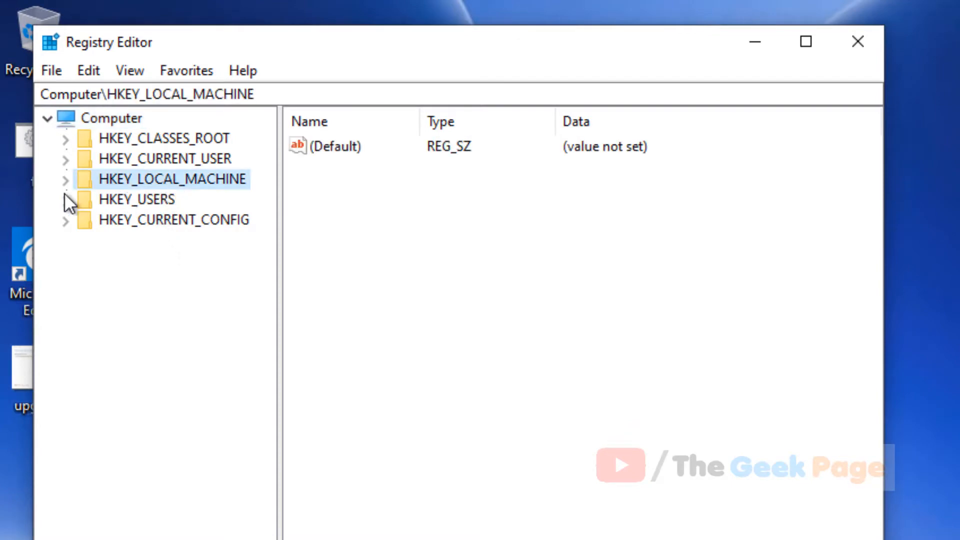
click(66, 181)
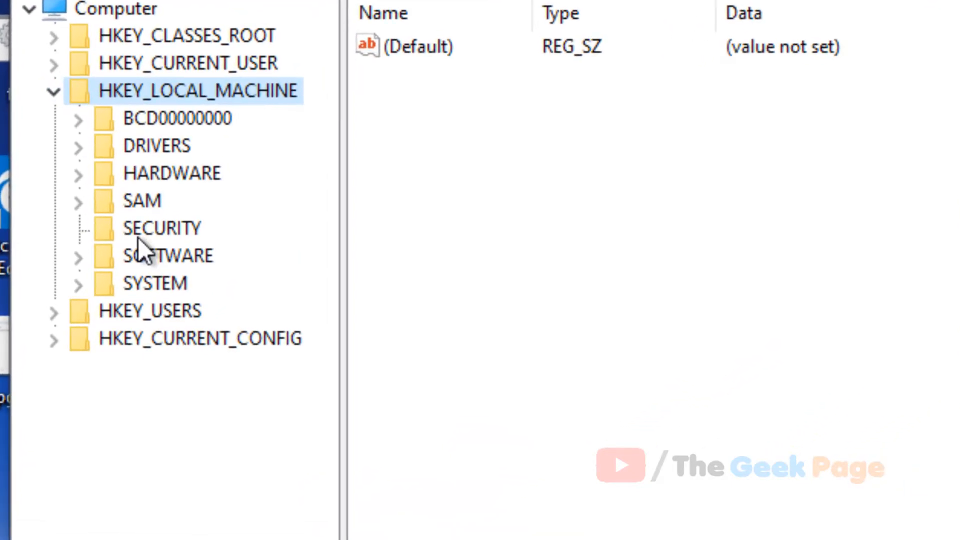
click(143, 287)
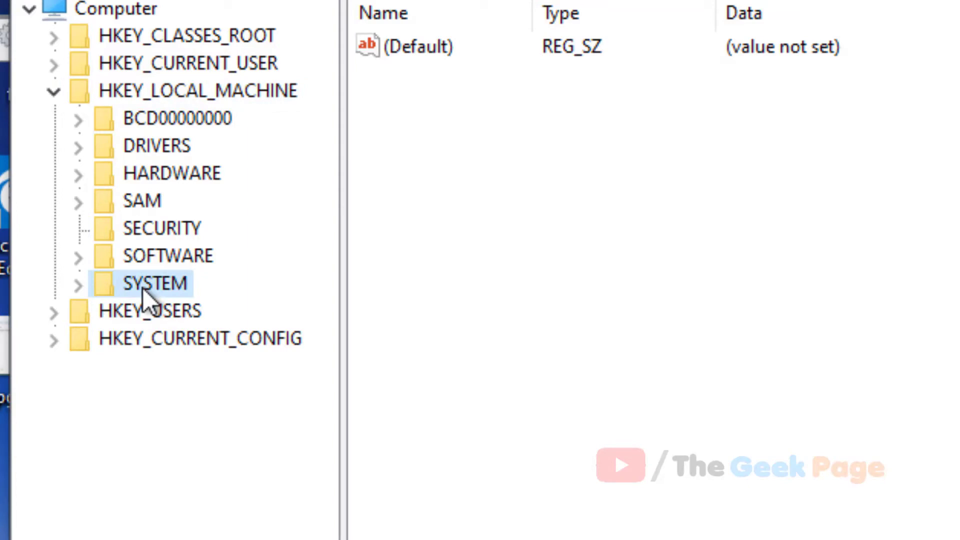
click(78, 283)
click(220, 204)
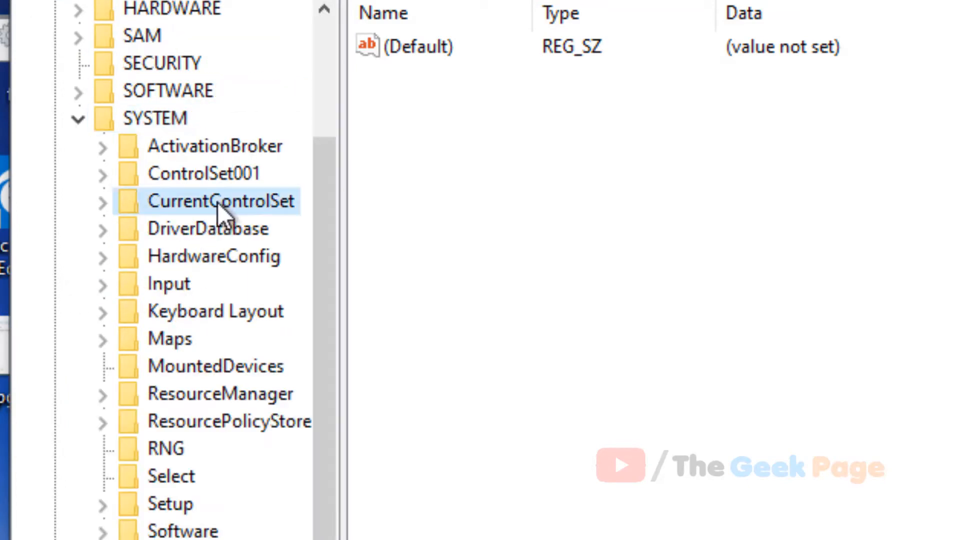
click(102, 202)
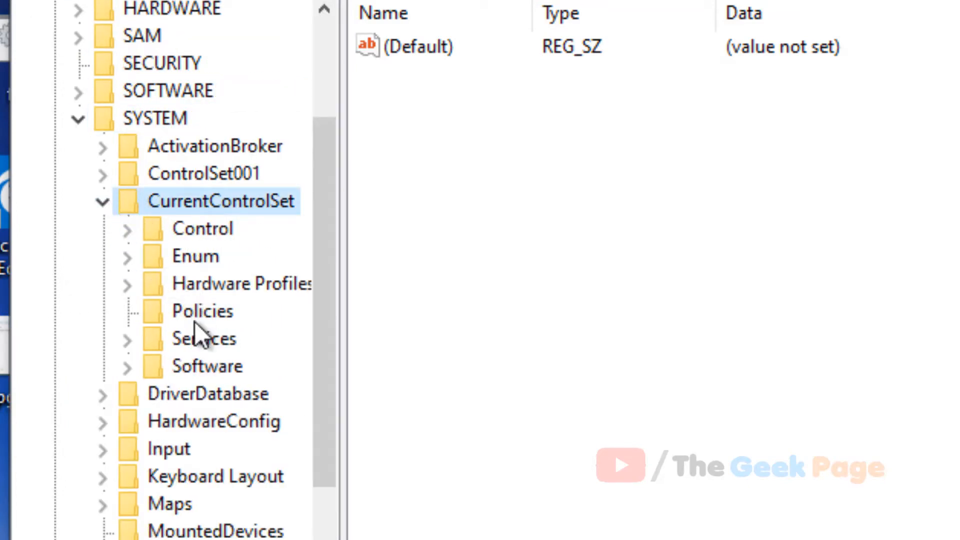
Expand Services and select the intelppm key to show its values.
click(196, 337)
click(127, 342)
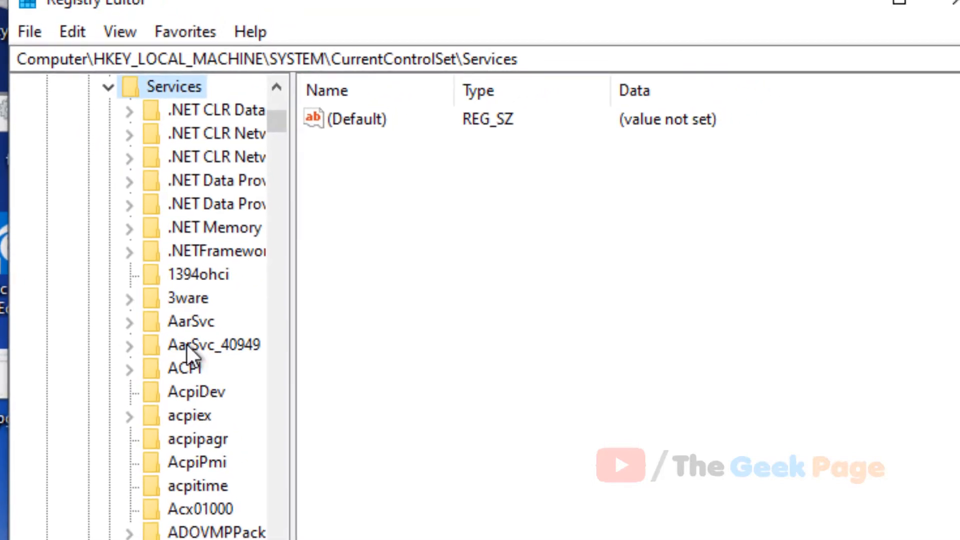
click(187, 345)
text(indirectkmd)
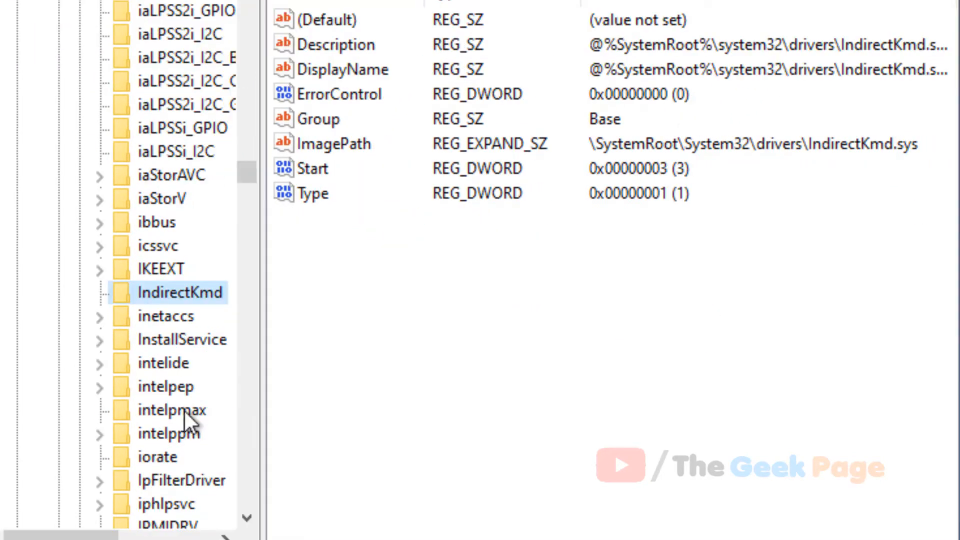
click(188, 433)
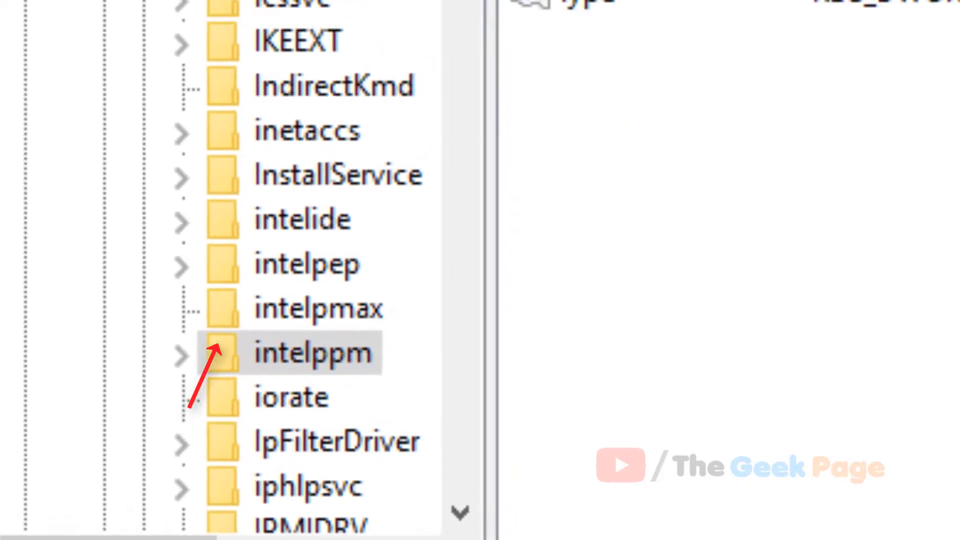
Change the intelppm Start DWORD's value data from 3 to 4 and save it.
double_click(328, 279)
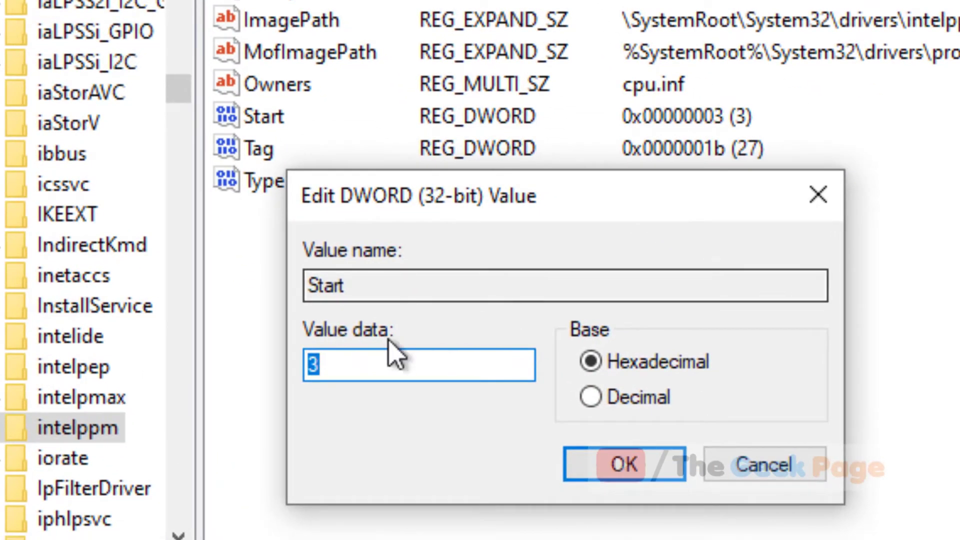
click(369, 361)
drag(369, 360, 253, 354)
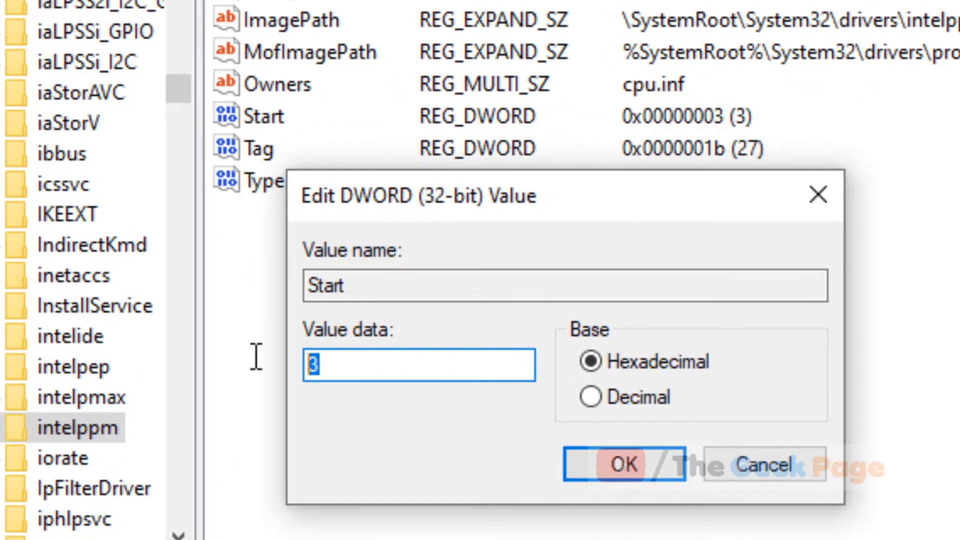
text(4)
click(628, 473)
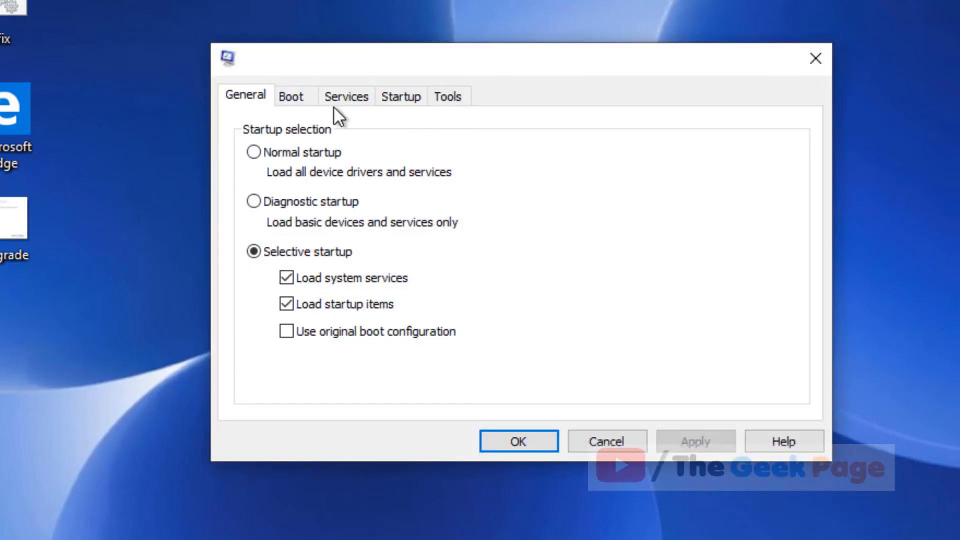
Enable Safe boot (Minimal) on the Boot tab, apply it and confirm with OK.
click(290, 98)
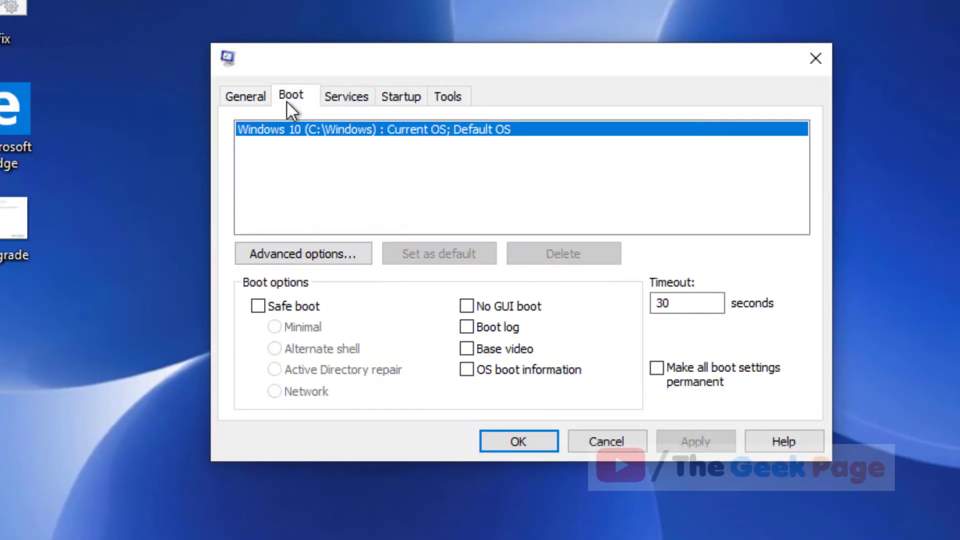
click(259, 308)
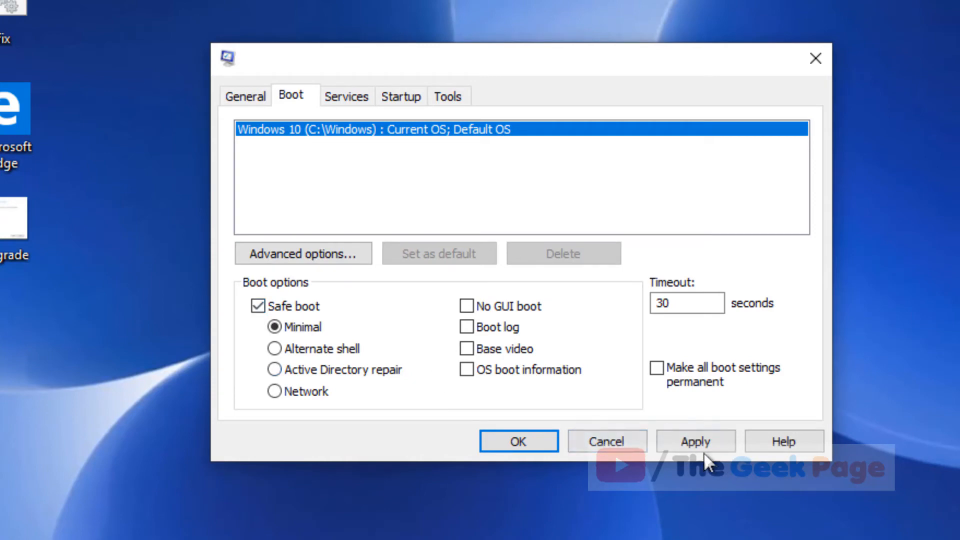
click(679, 443)
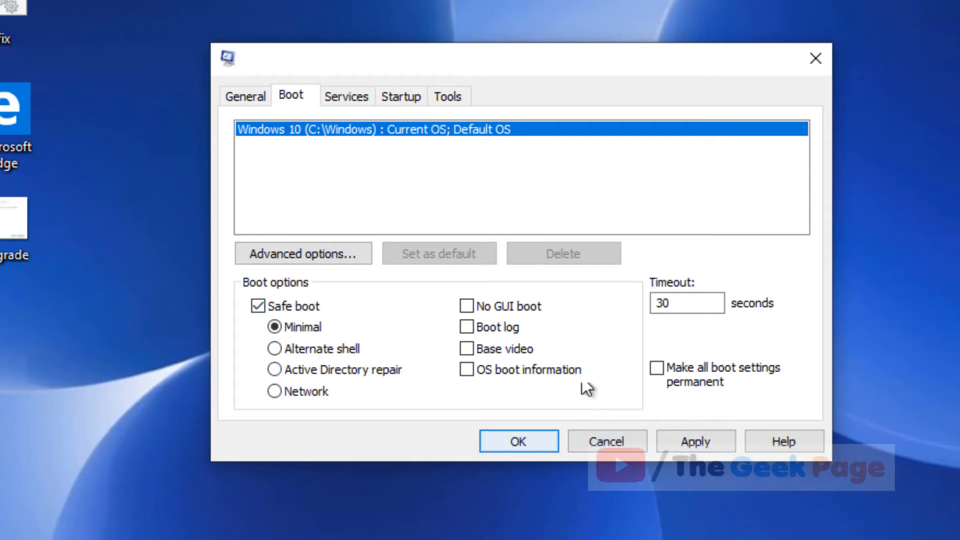
click(671, 435)
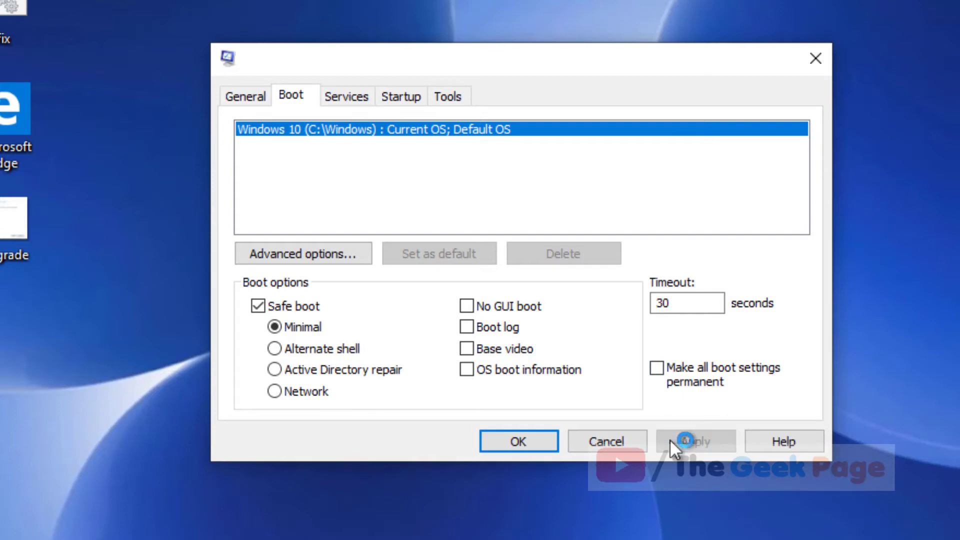
click(514, 442)
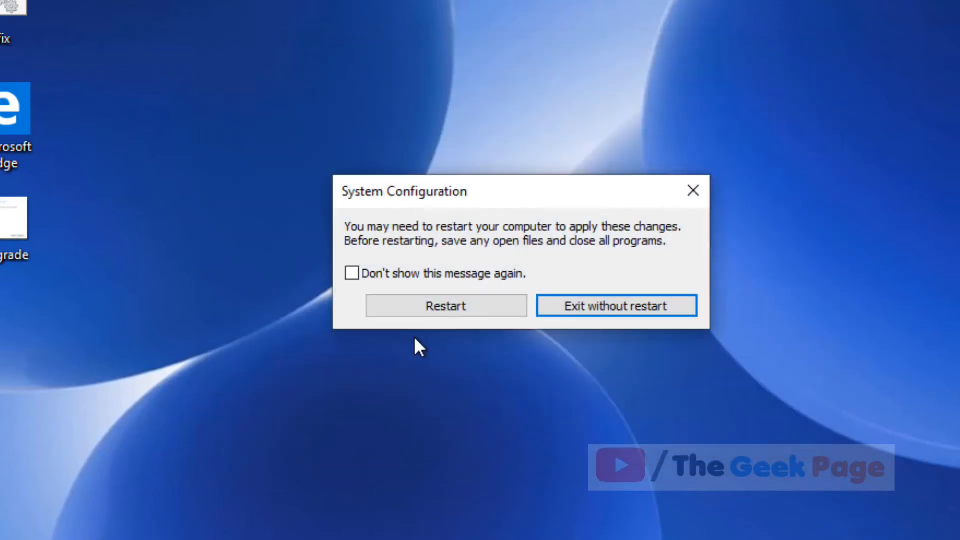
Restart the computer from the System Configuration prompt.
click(452, 313)
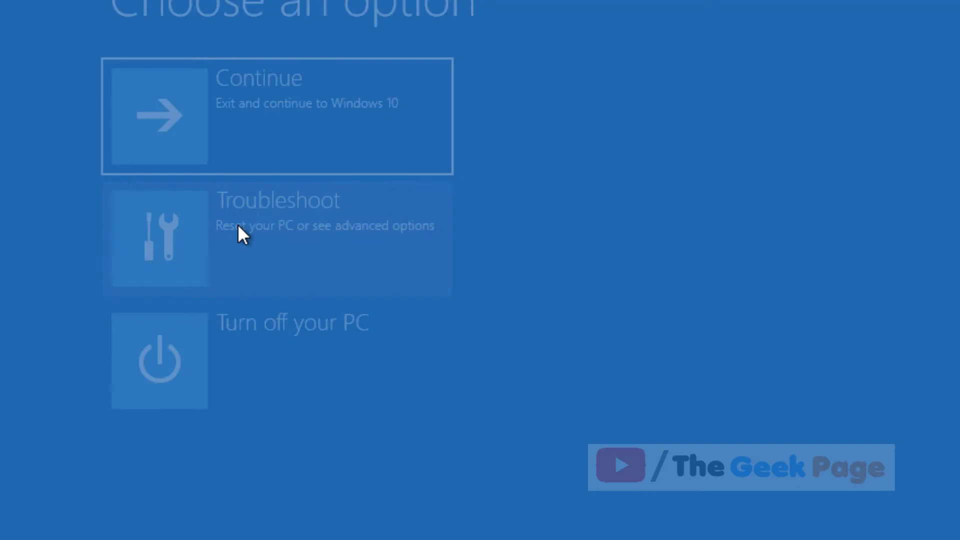
Go through Troubleshoot > Advanced options > Startup Settings and restart into the startup options.
click(238, 225)
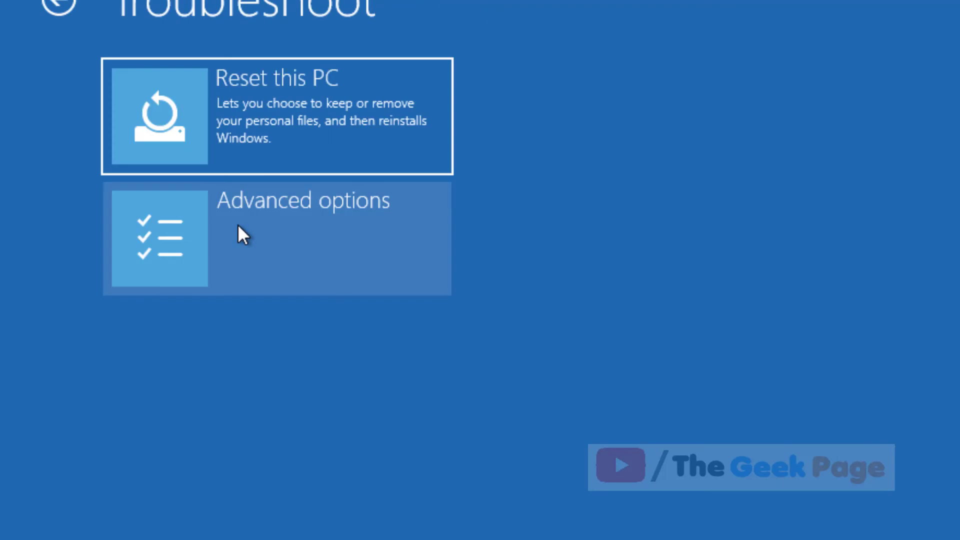
click(266, 253)
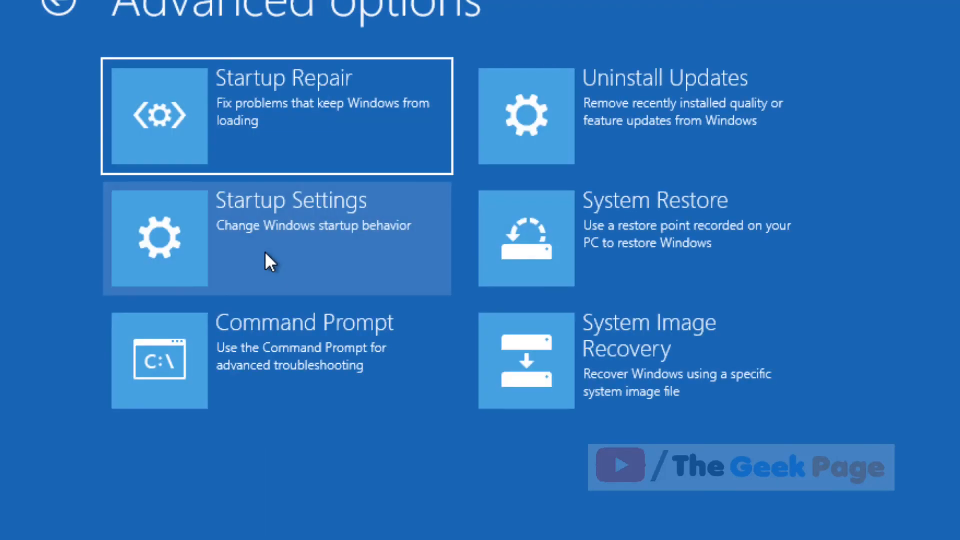
click(264, 253)
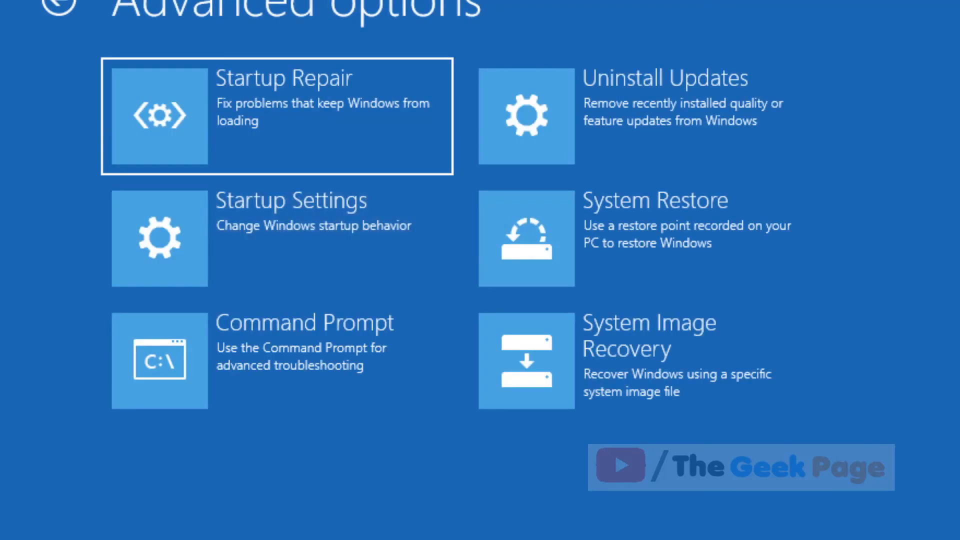
click(258, 242)
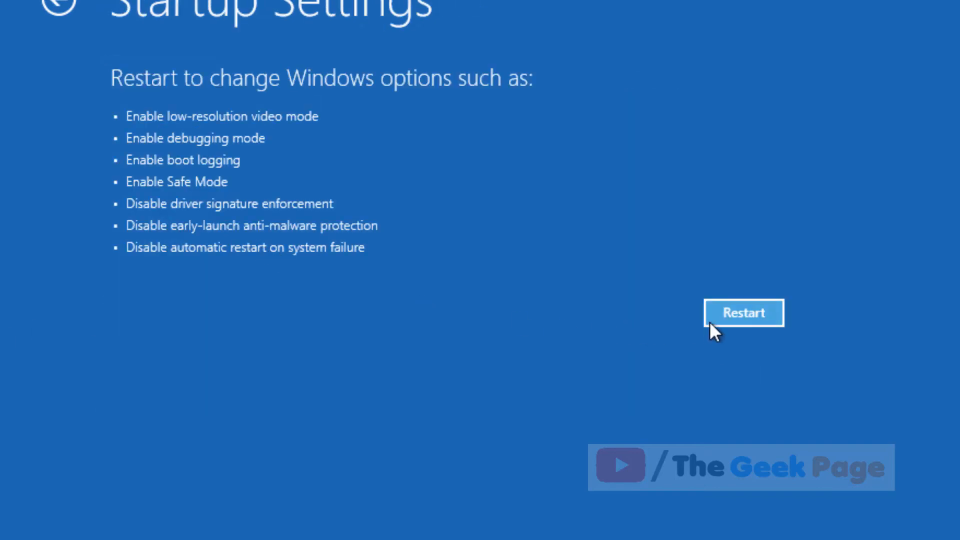
click(710, 322)
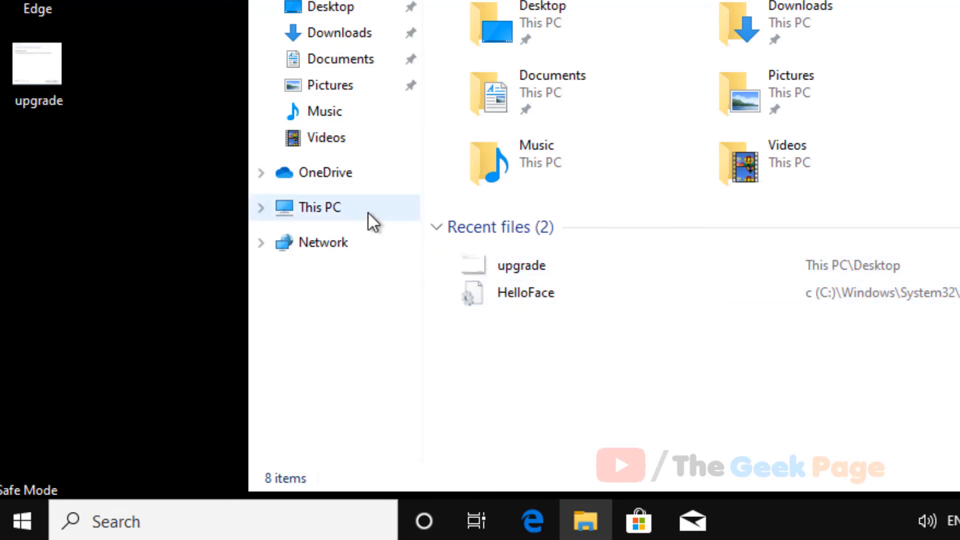
Go to This PC and open the C: drive in File Explorer.
click(369, 212)
double_click(504, 288)
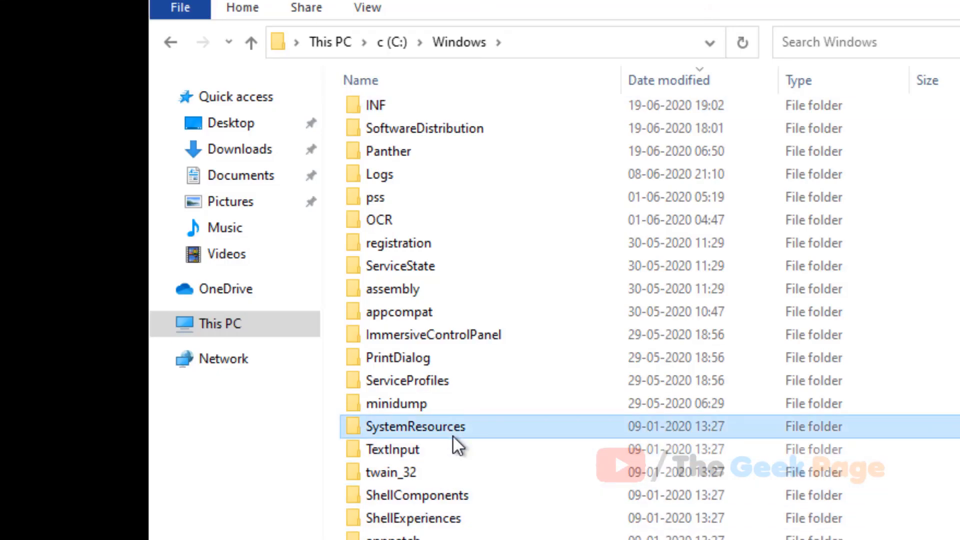
text(input)
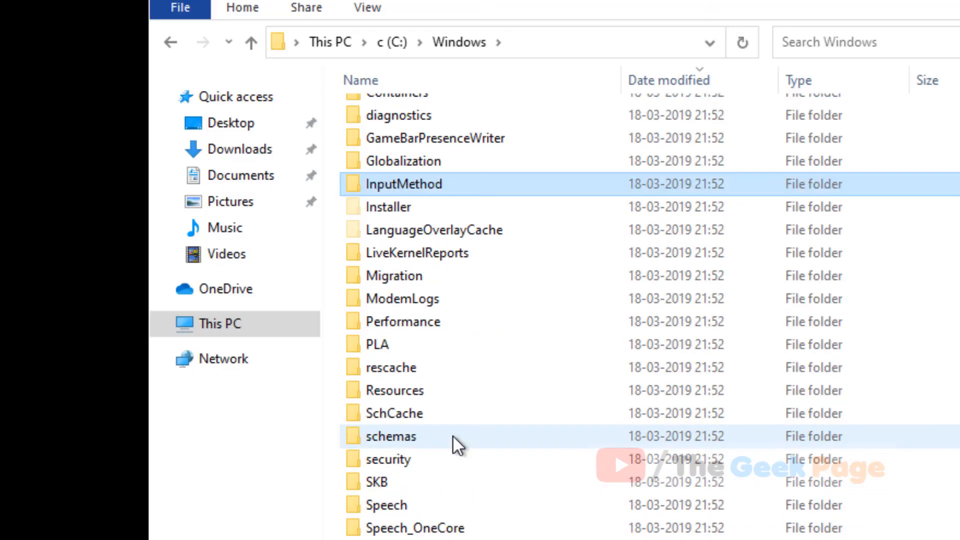